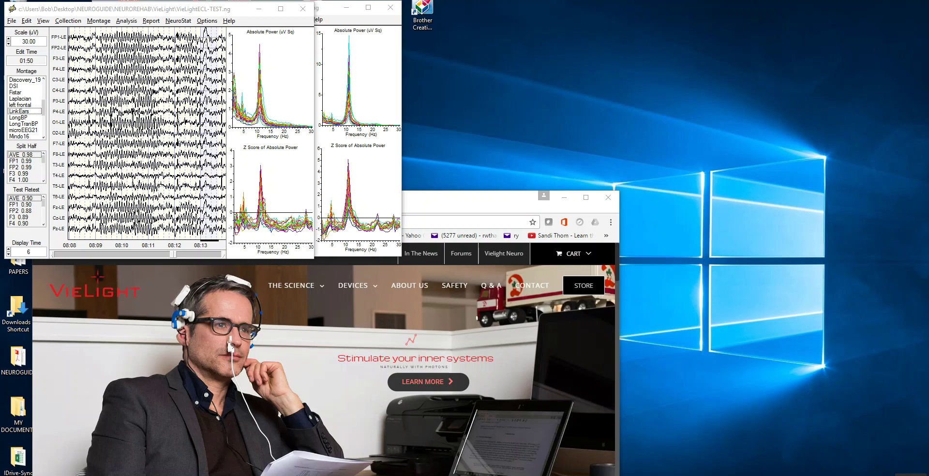
- Compare per-channel power at 11 Hz and 10.50 Hz across the two recordings
mouse_move(290, 287)
click(260, 120)
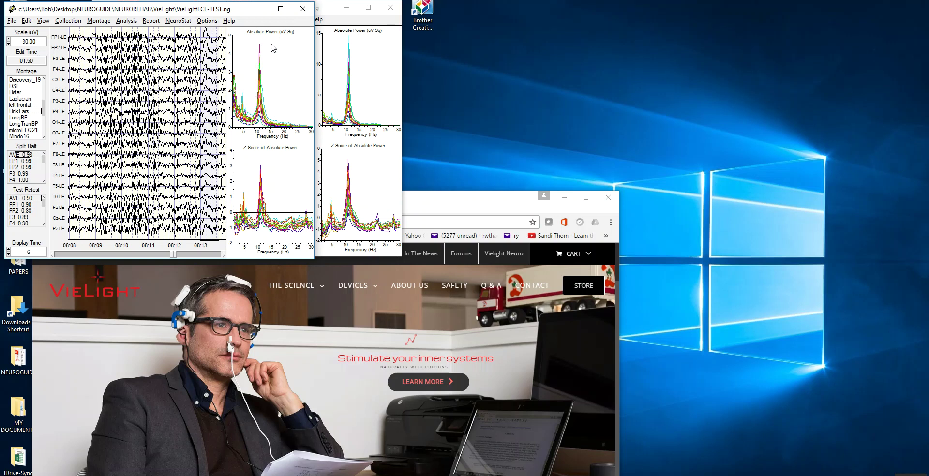
click(350, 101)
click(350, 101)
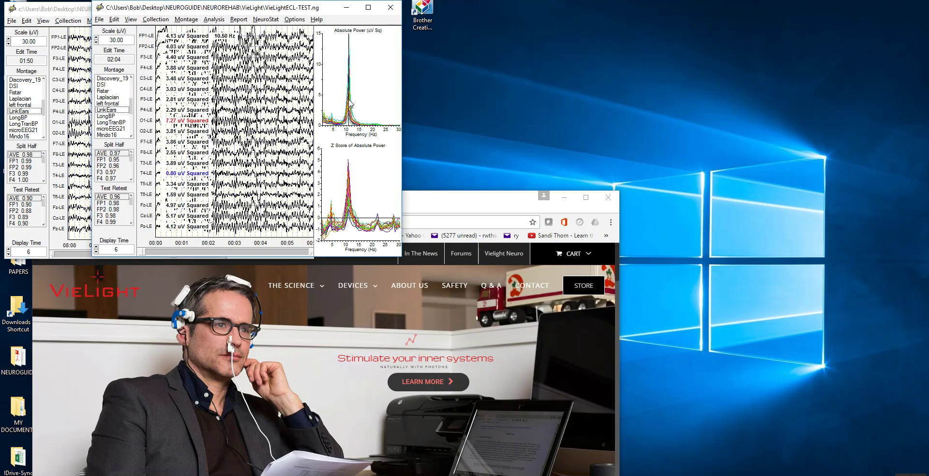
click(350, 102)
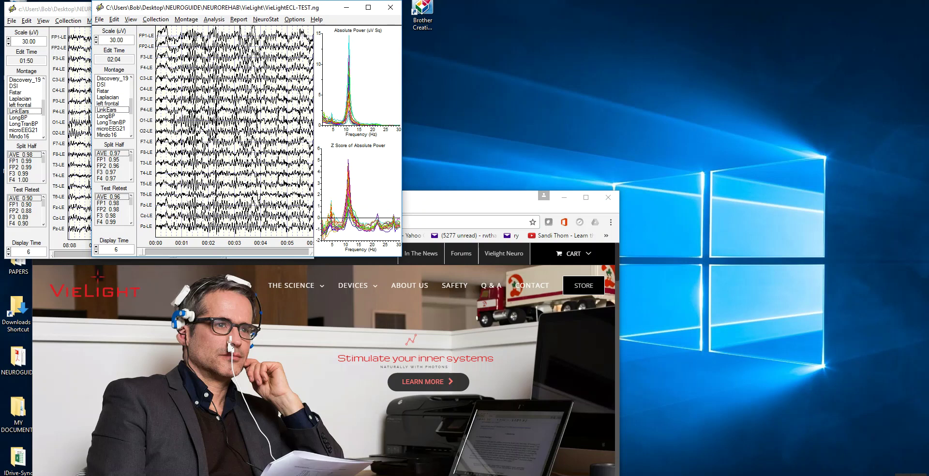
click(68, 13)
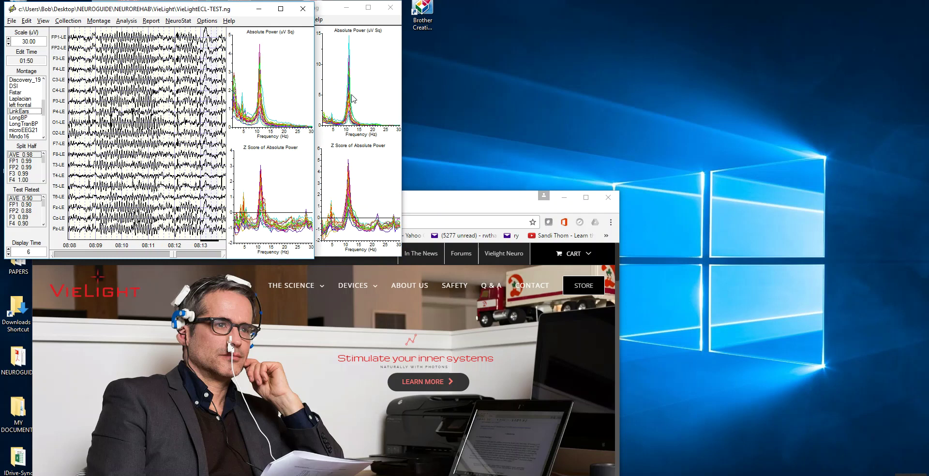
- Check per-channel Z scores at 10, 10.50 and 11 Hz in both recordings
click(260, 228)
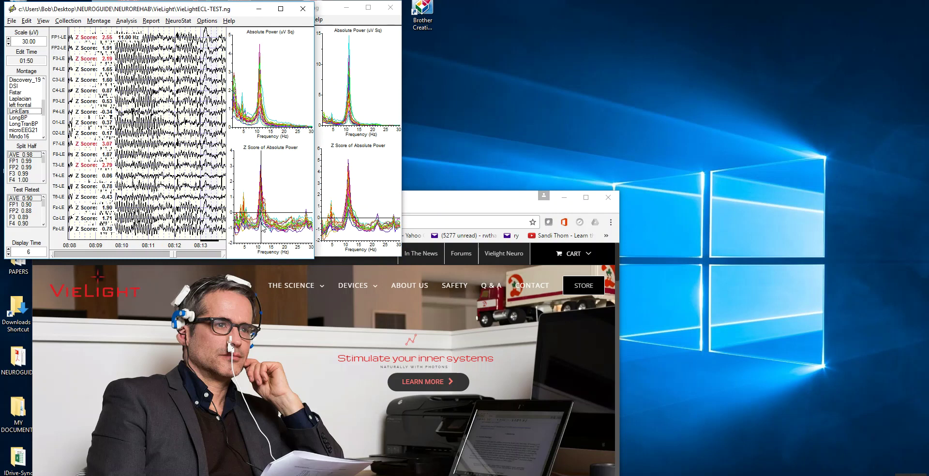
click(260, 229)
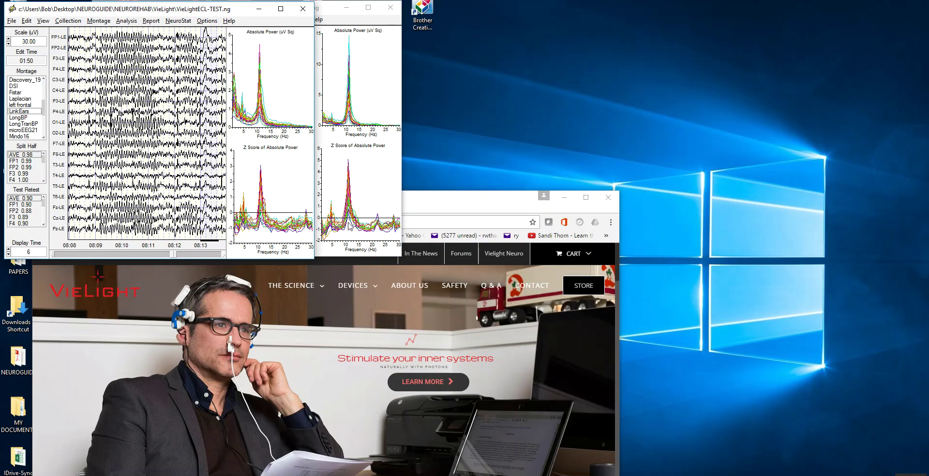
click(347, 233)
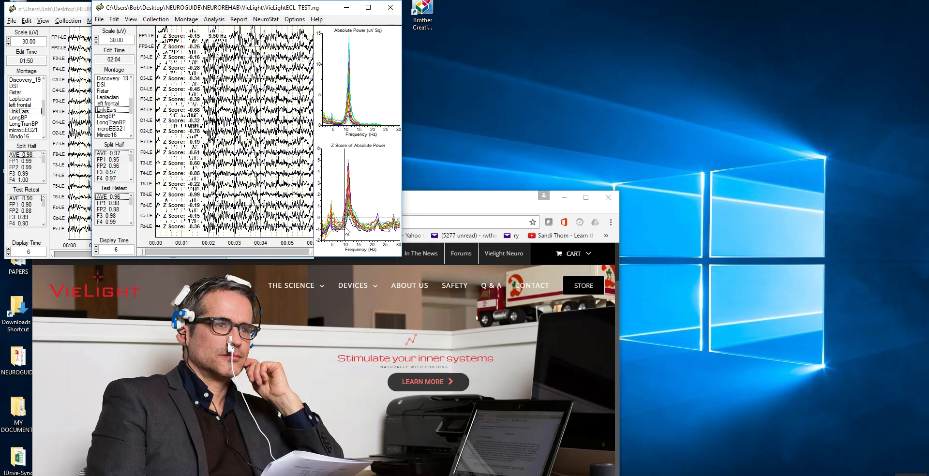
click(349, 234)
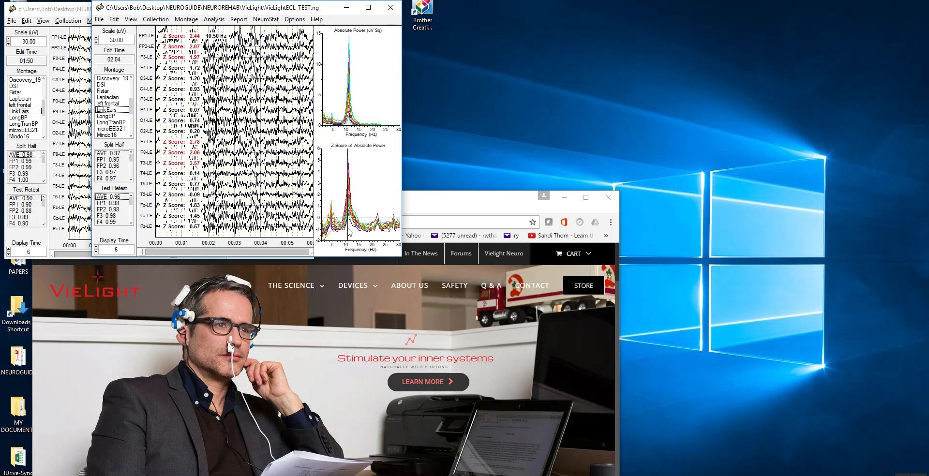
click(350, 234)
right_click(350, 234)
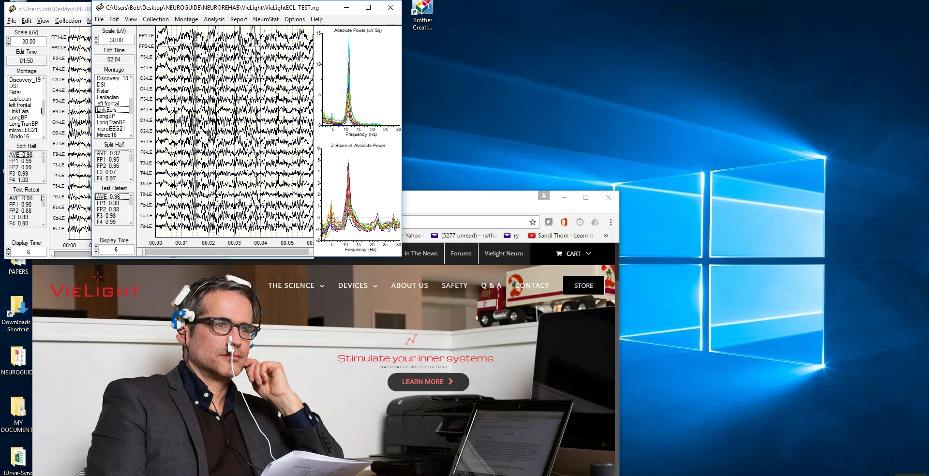
click(71, 14)
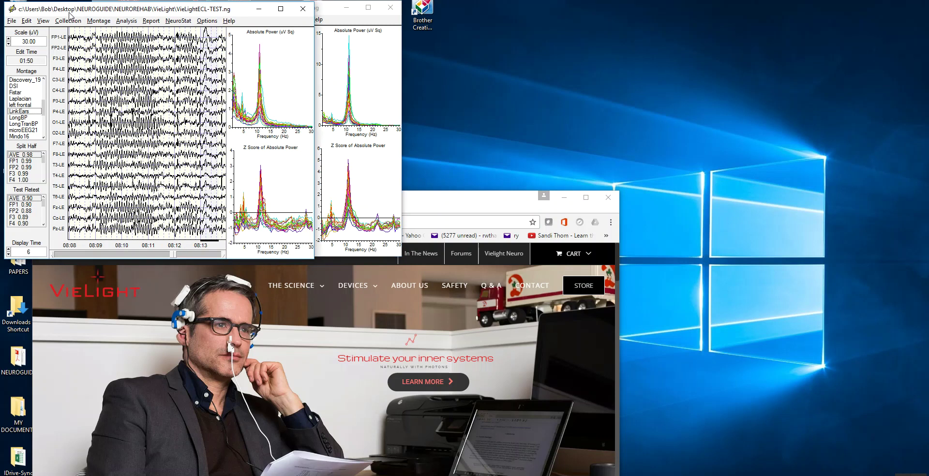
- Run a LORETA paired t-test of Vielight-On-1st-Time-LORETA.lia against Vielight-Pre-LORETA.lia and save it
click(177, 20)
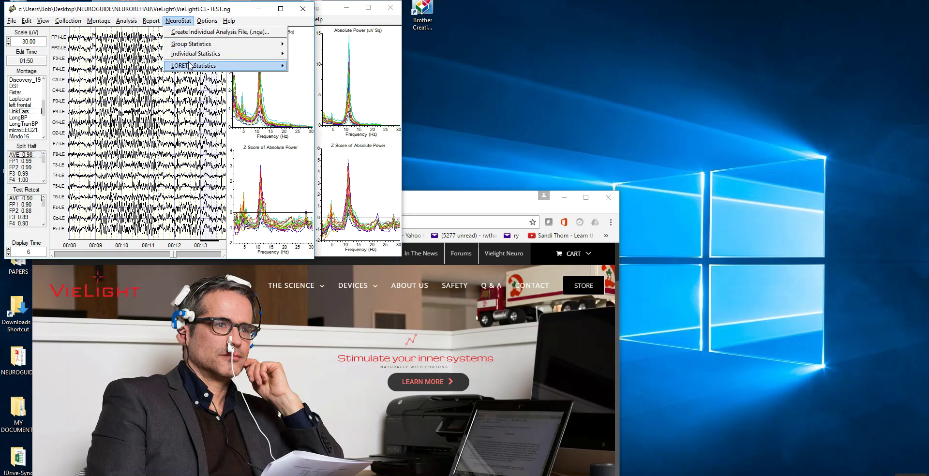
mouse_move(194, 65)
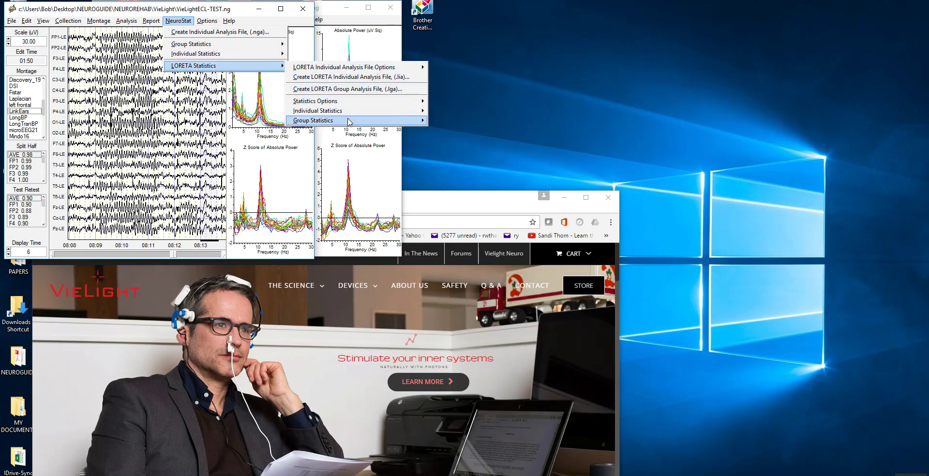
mouse_move(375, 111)
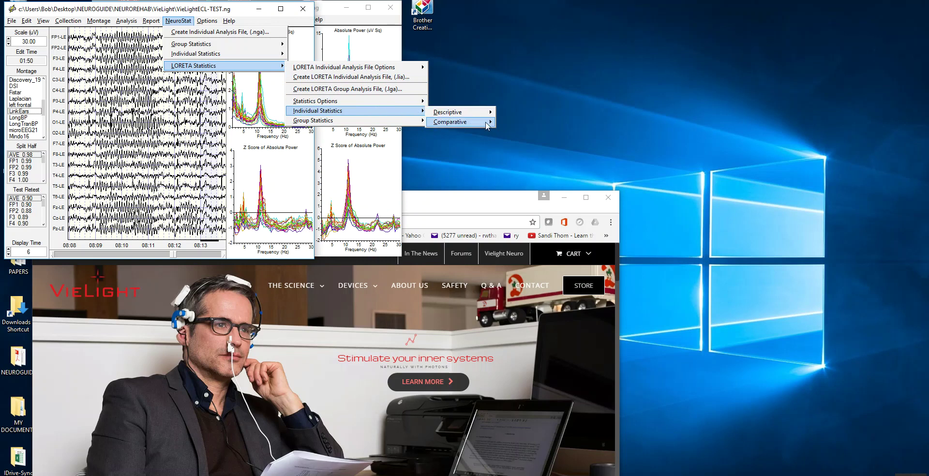
mouse_move(465, 122)
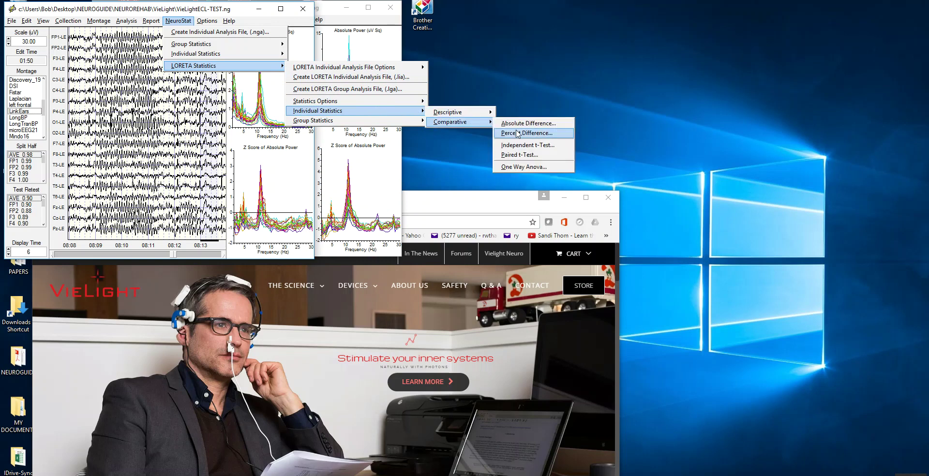
click(526, 158)
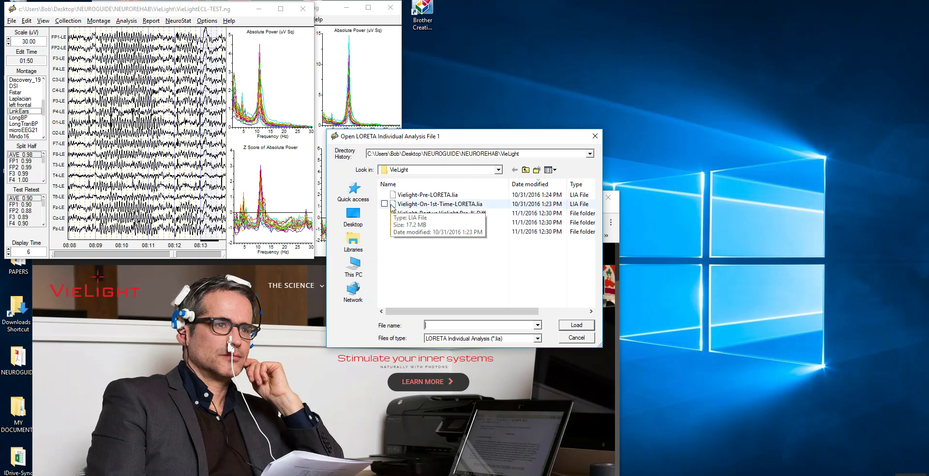
double_click(392, 205)
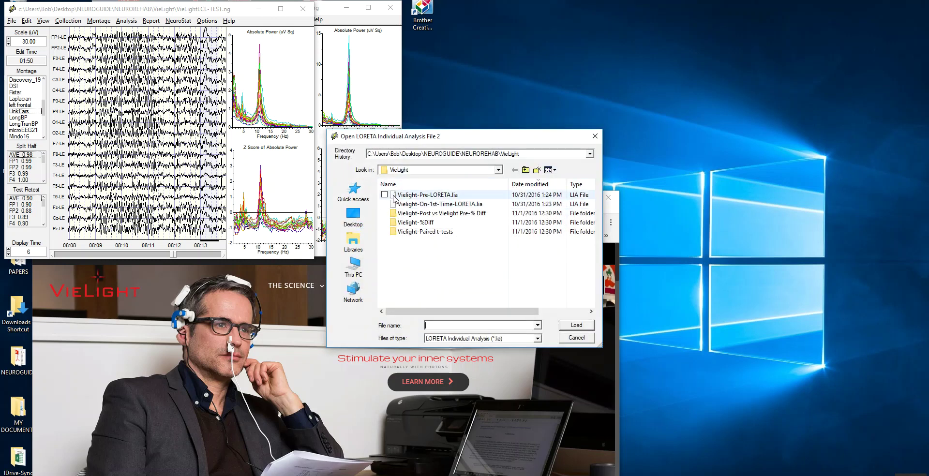
double_click(394, 197)
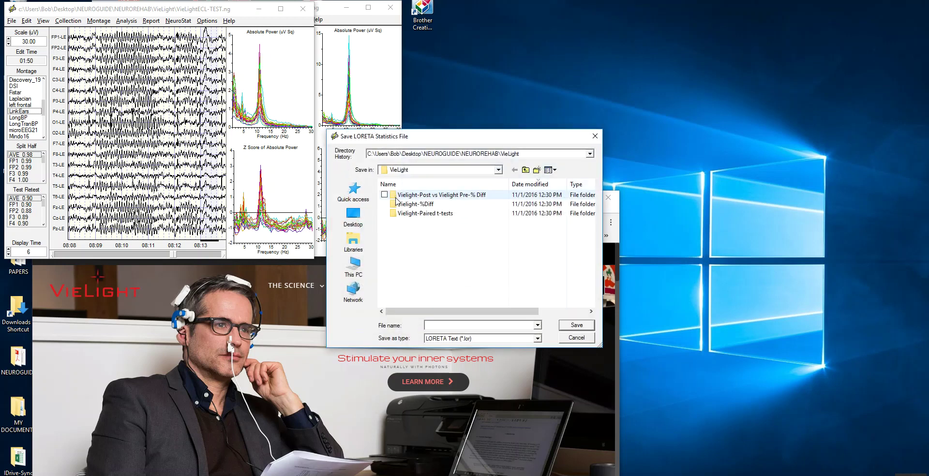
click(574, 338)
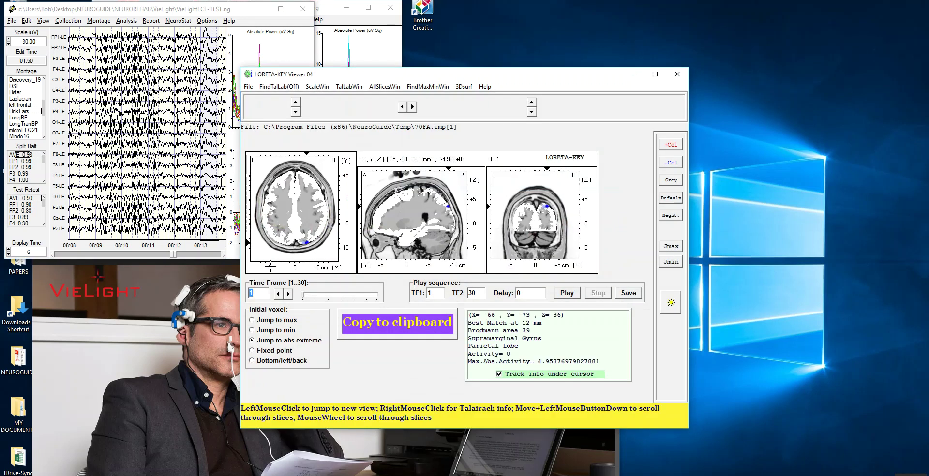
- Set the colour scale to linearity 100 with a fixed maximum of about 3.53
click(318, 87)
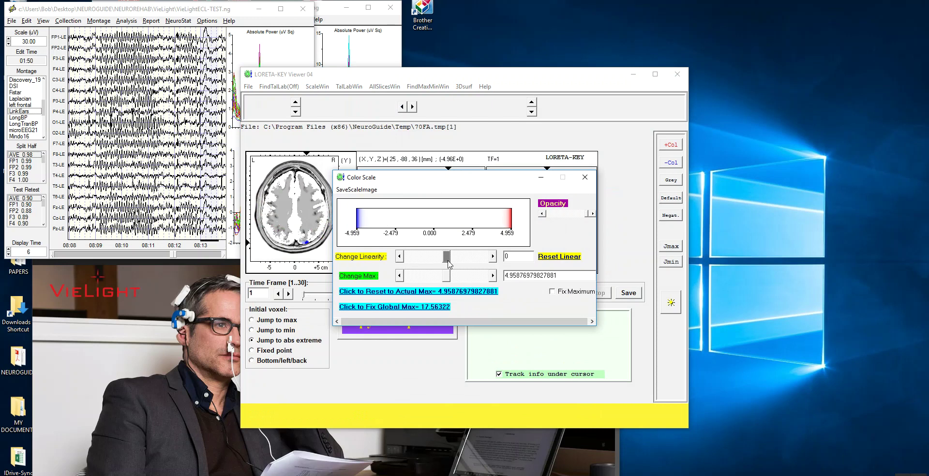
drag(447, 260, 497, 270)
drag(449, 281, 432, 281)
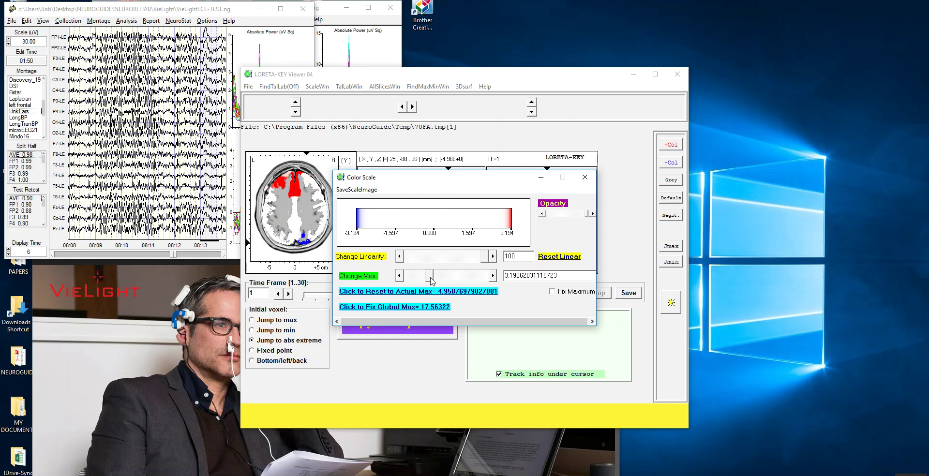
drag(432, 281, 436, 278)
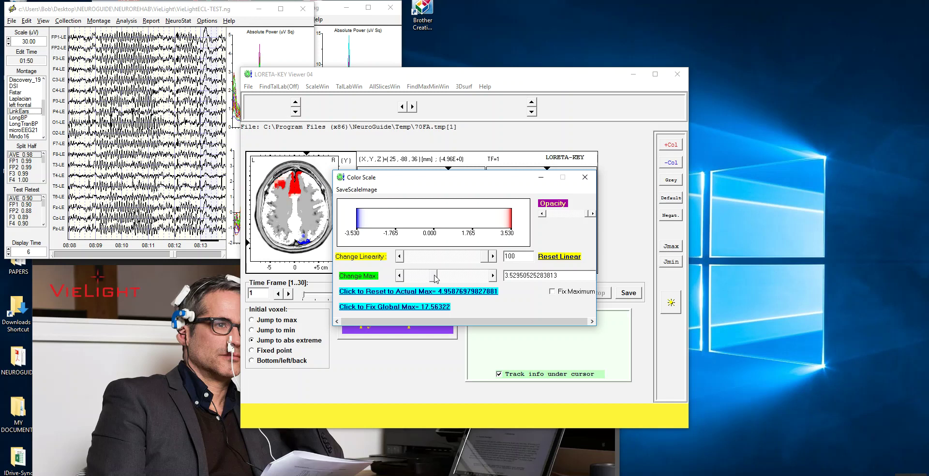
click(553, 293)
click(584, 177)
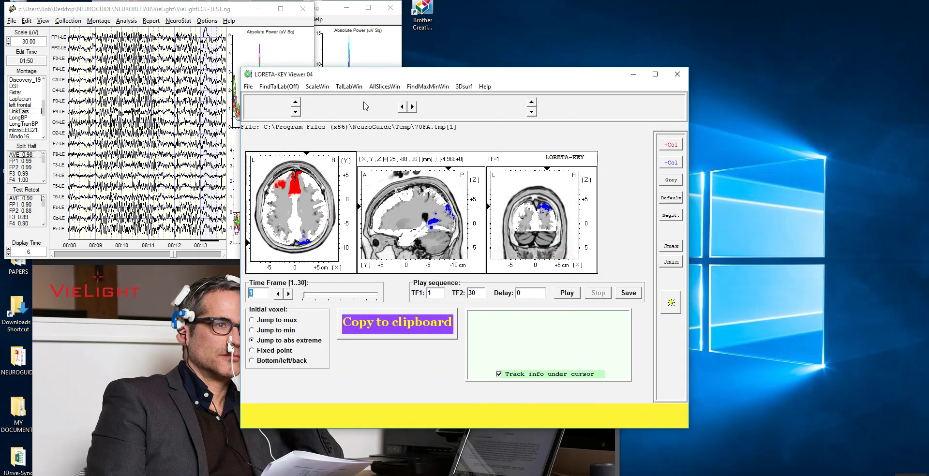
- Show the 3D cortical surface beside the slices from the back, then advance to time frame 2
click(464, 86)
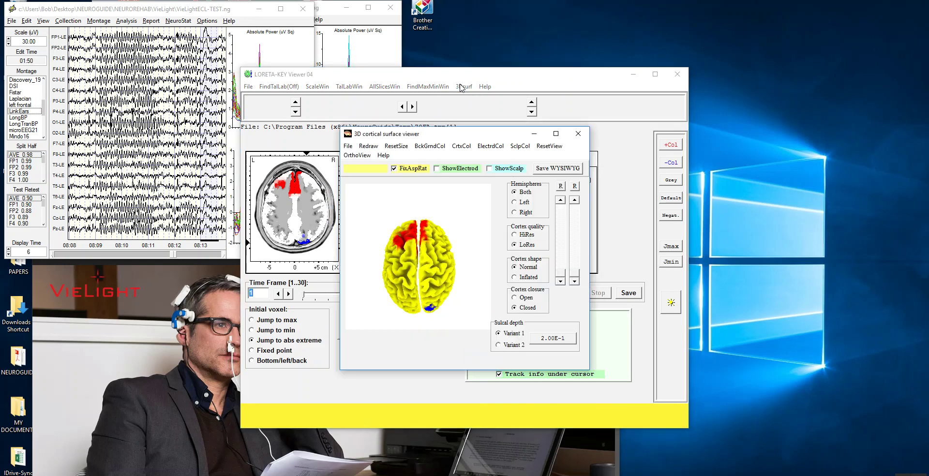
drag(450, 138, 726, 116)
drag(718, 282, 737, 260)
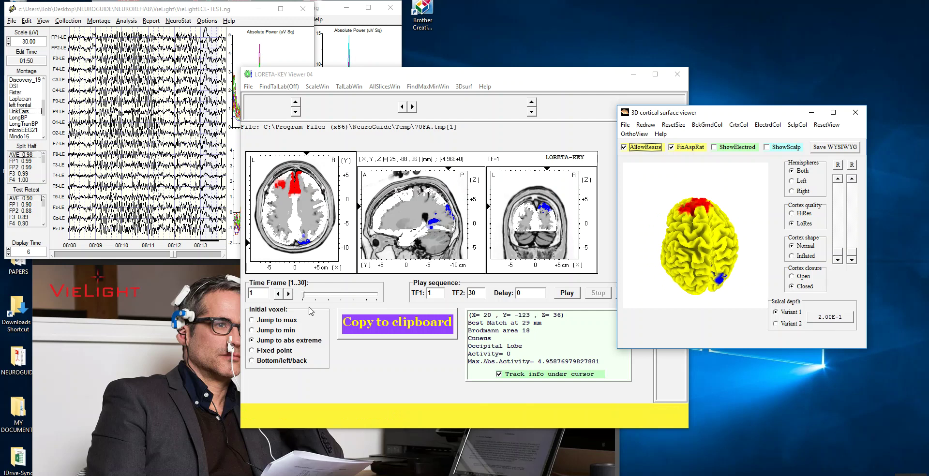
click(289, 294)
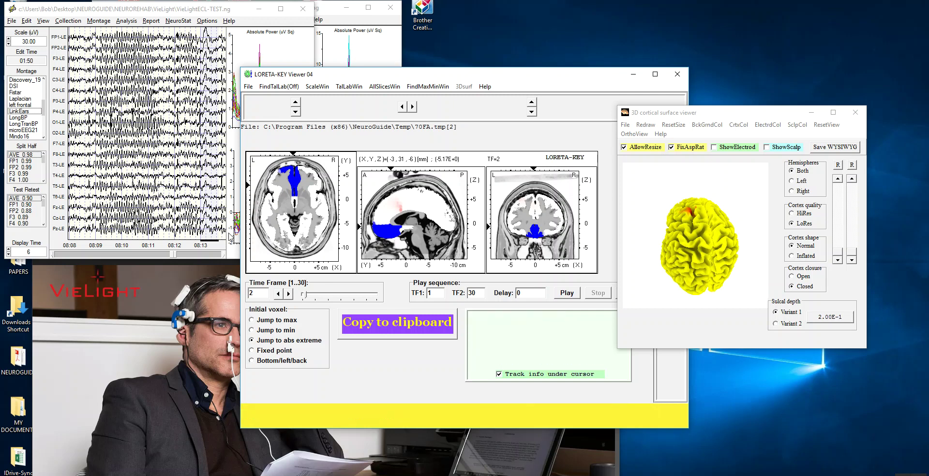
- Advance the slice and 3D cortex maps from time frame 3 through frame 12
click(288, 294)
click(289, 294)
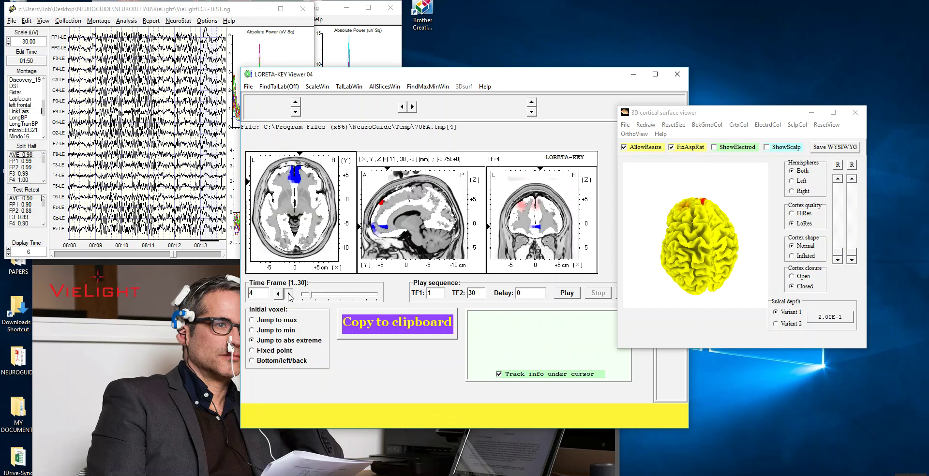
click(289, 294)
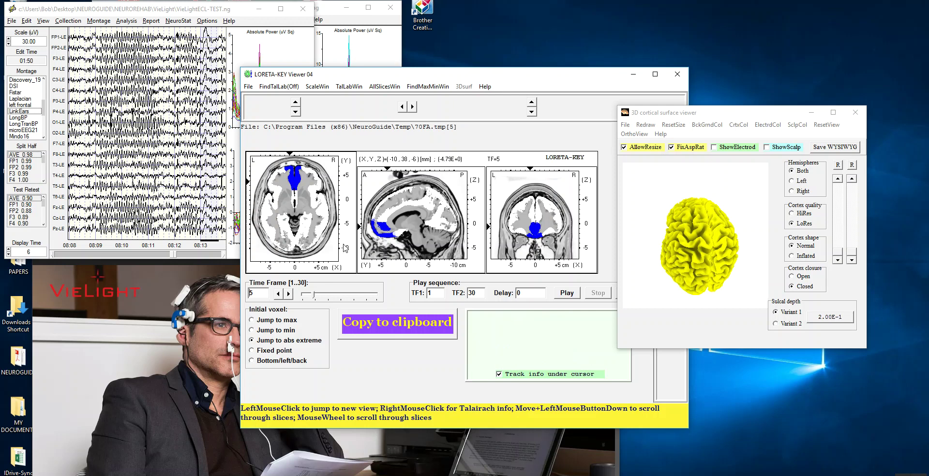
click(288, 294)
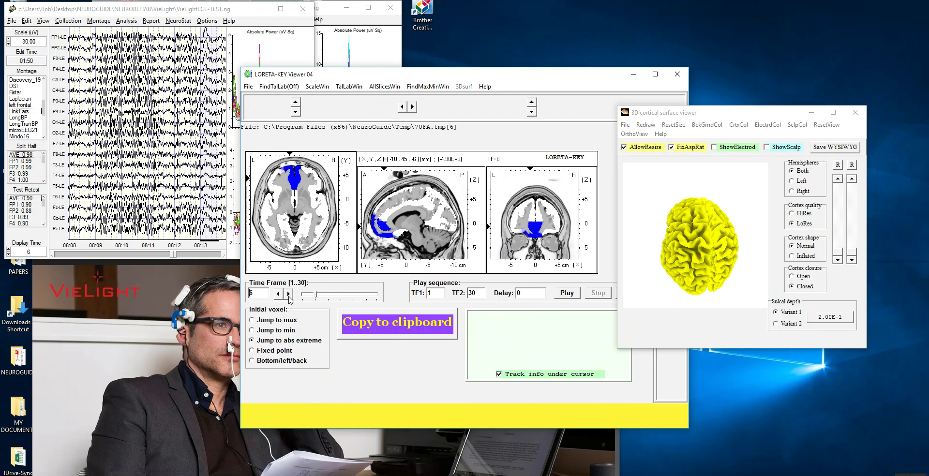
click(288, 294)
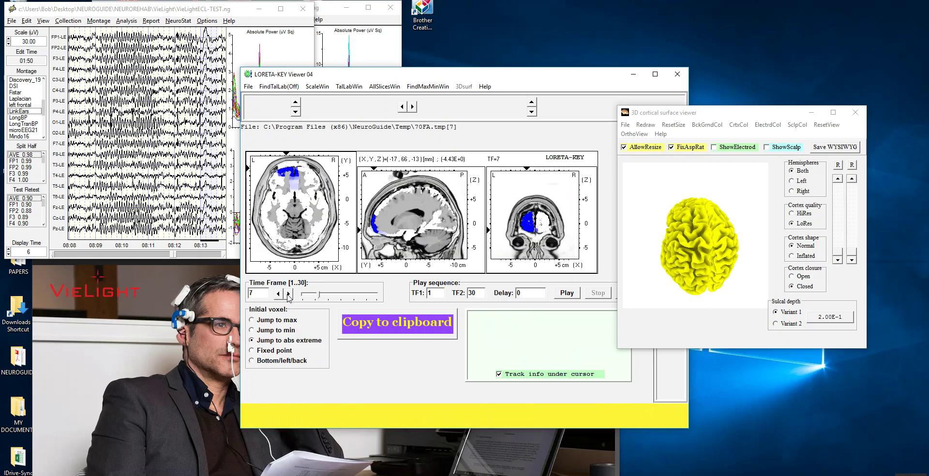
click(289, 294)
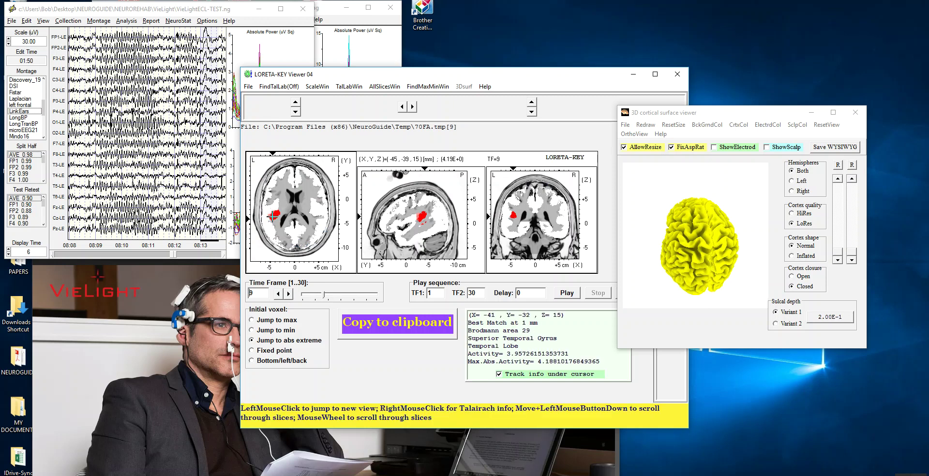
click(289, 294)
click(289, 293)
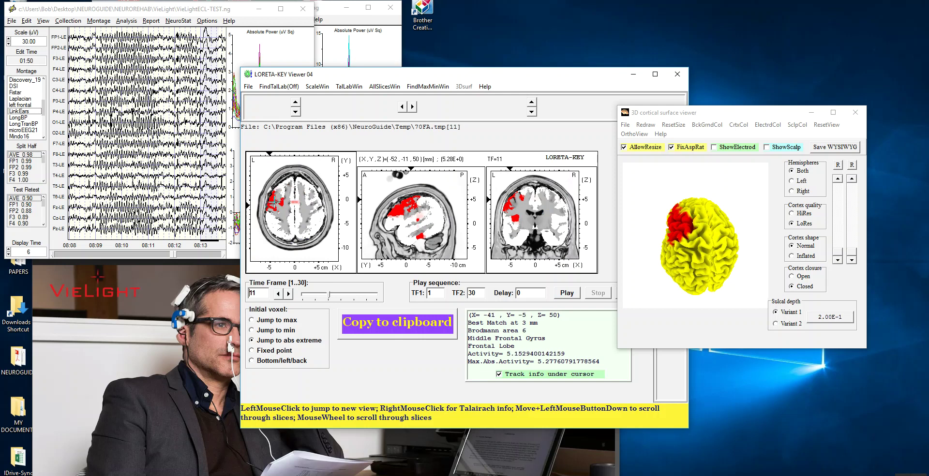
click(288, 294)
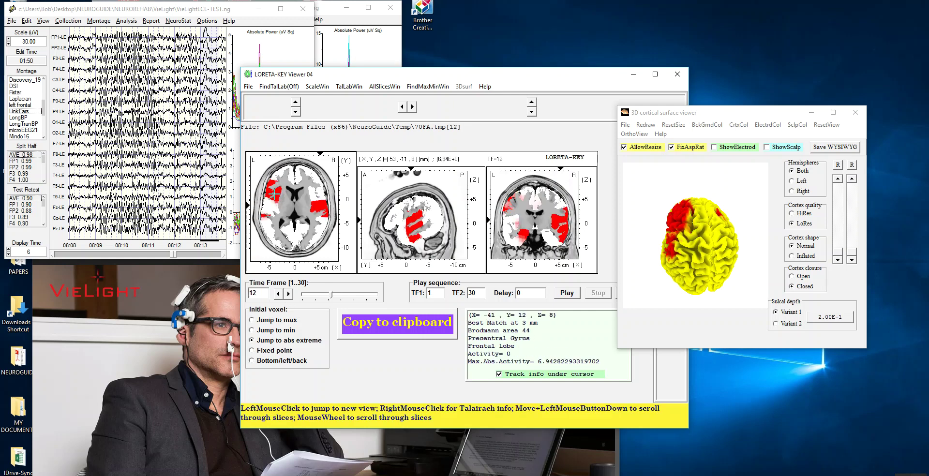
- Rotate the 3D cortex and advance the maps through time frames 13 to 20
drag(699, 287, 705, 265)
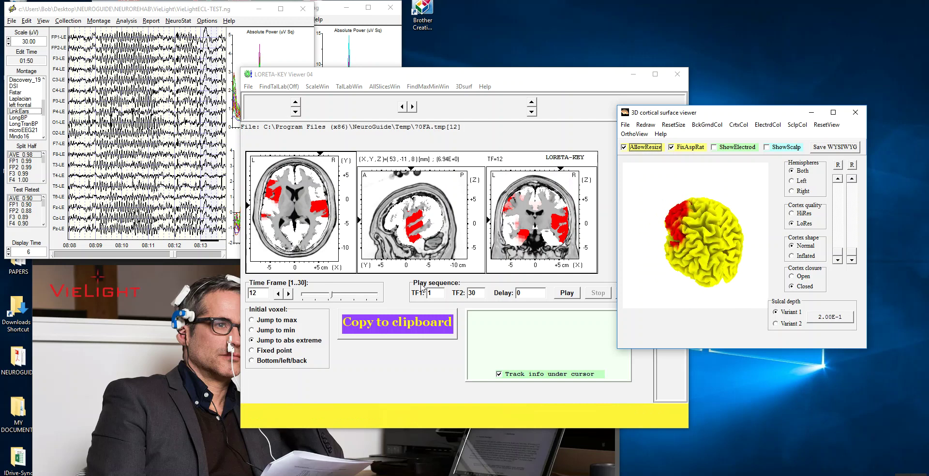
click(289, 293)
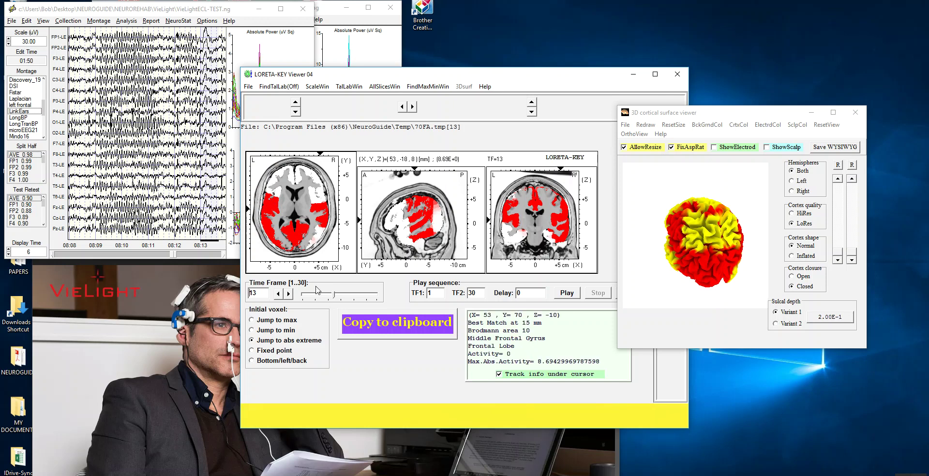
click(289, 293)
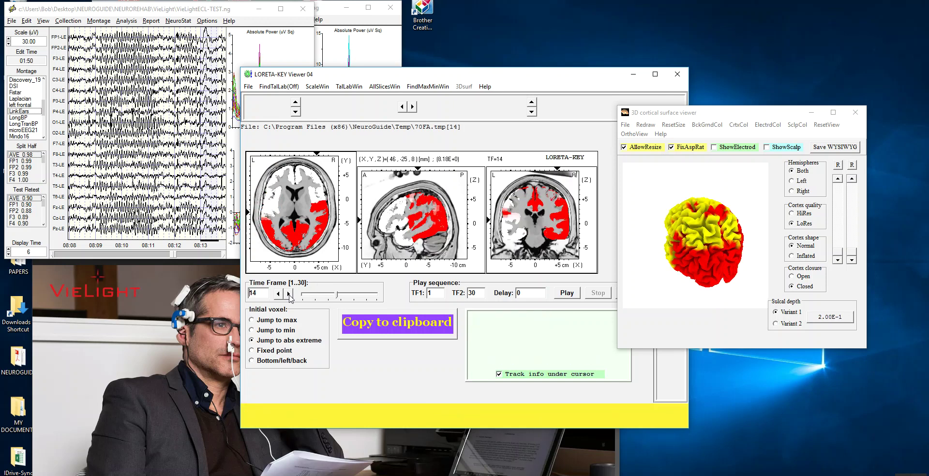
click(288, 293)
click(289, 293)
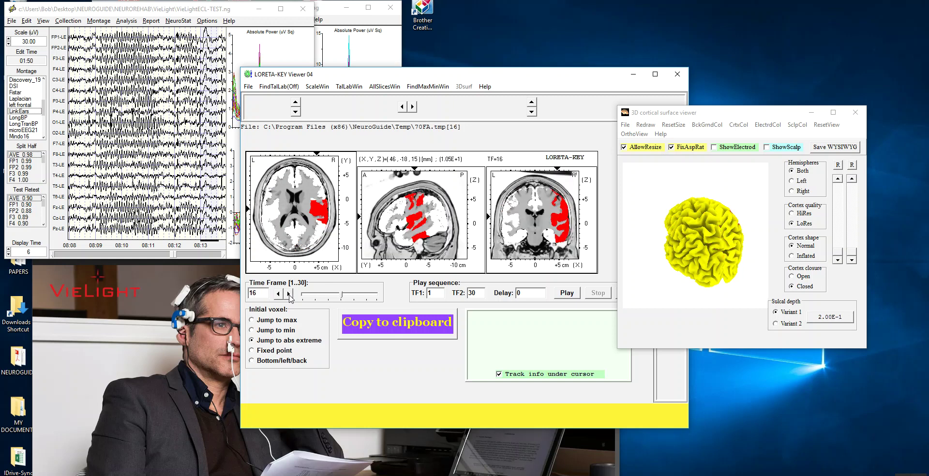
click(289, 293)
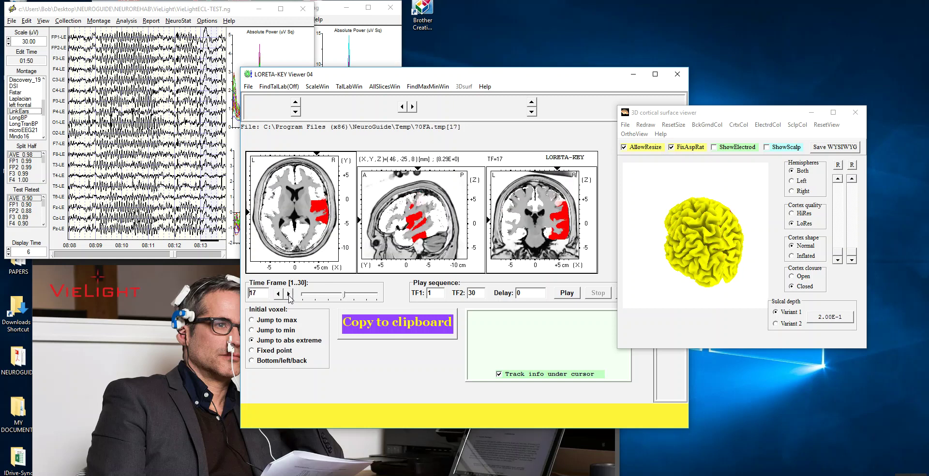
mouse_move(320, 209)
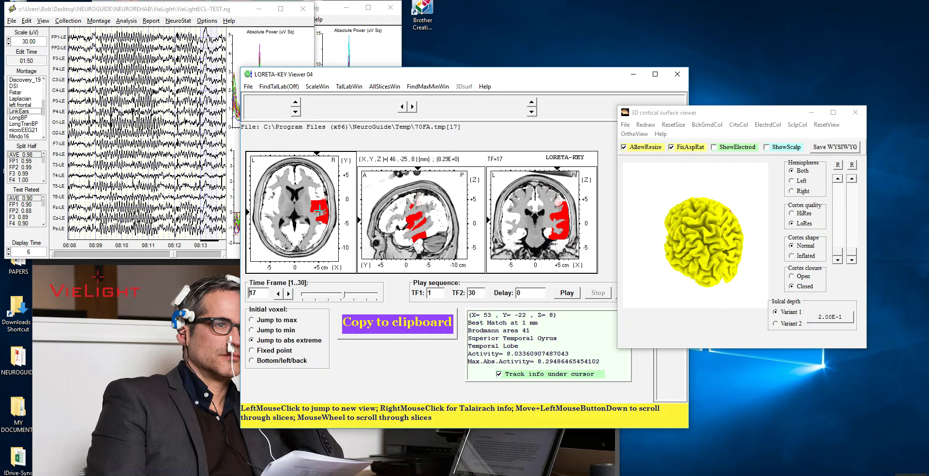
click(289, 293)
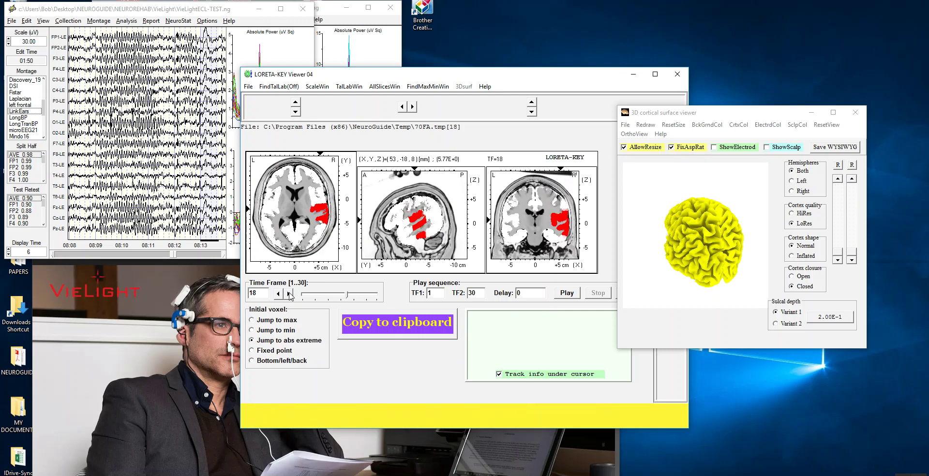
click(289, 293)
click(289, 293)
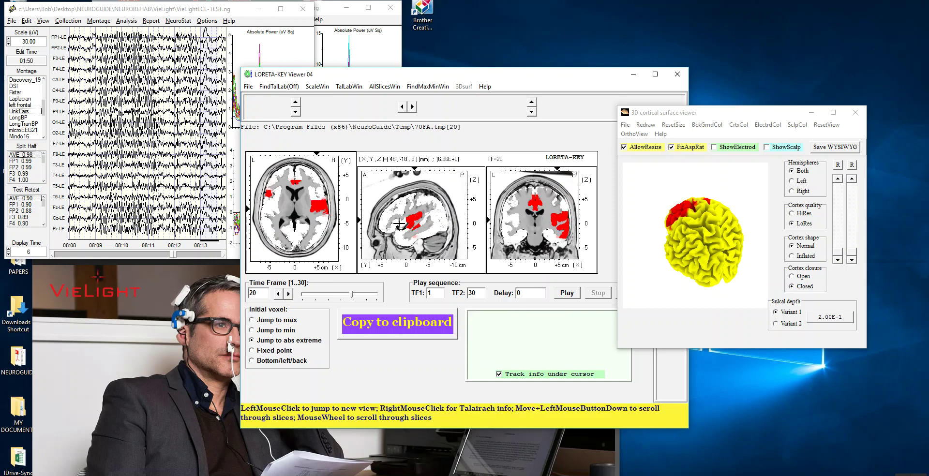
- Advance the maps through time frames 21 to 29 and turn the 3D brain to a side view
mouse_move(413, 220)
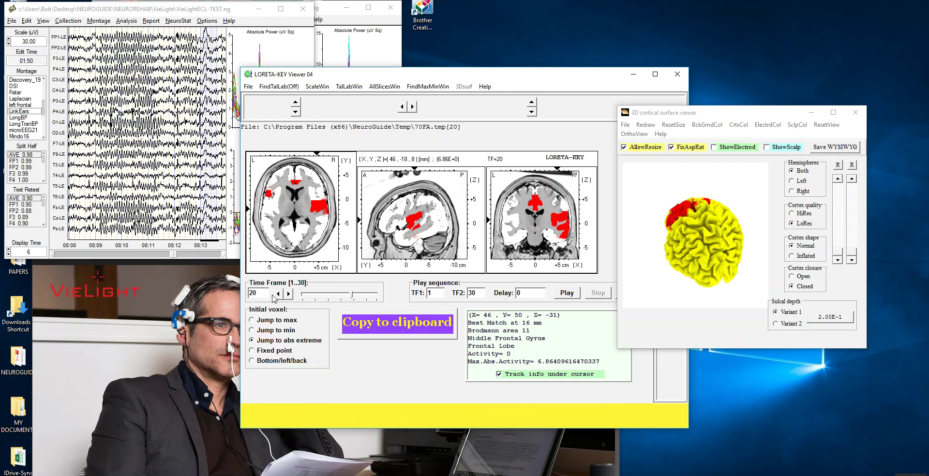
click(290, 294)
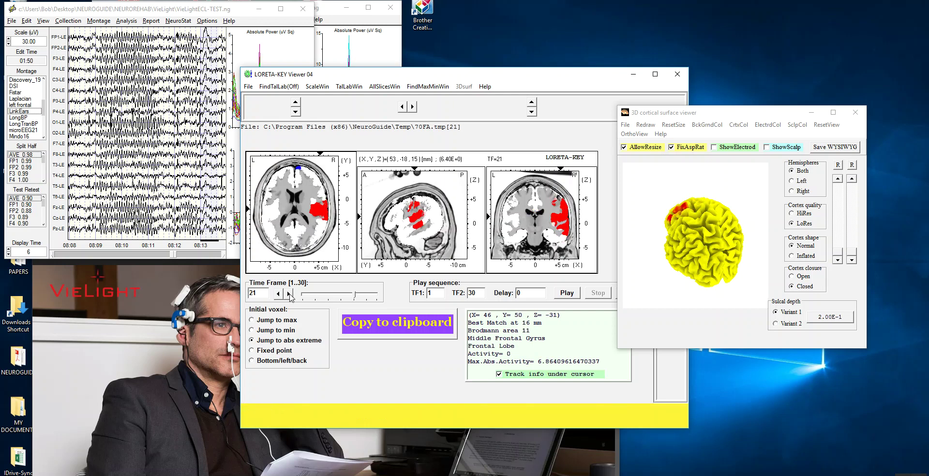
click(289, 293)
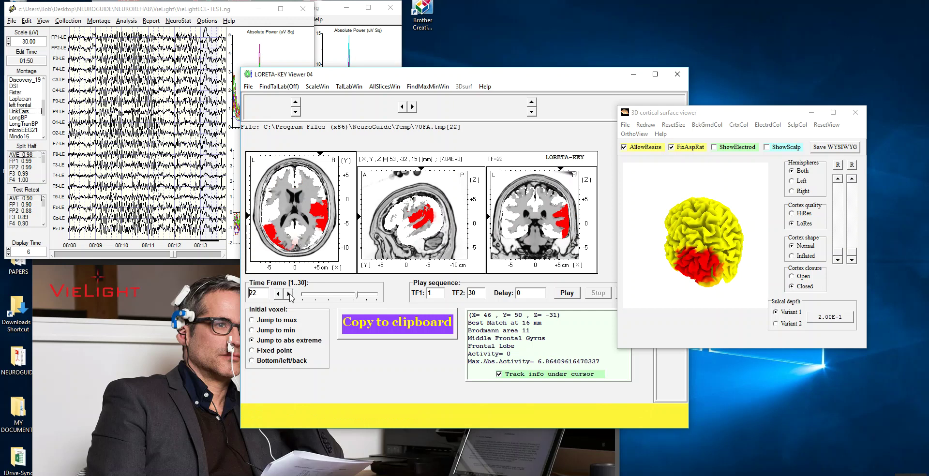
mouse_move(430, 219)
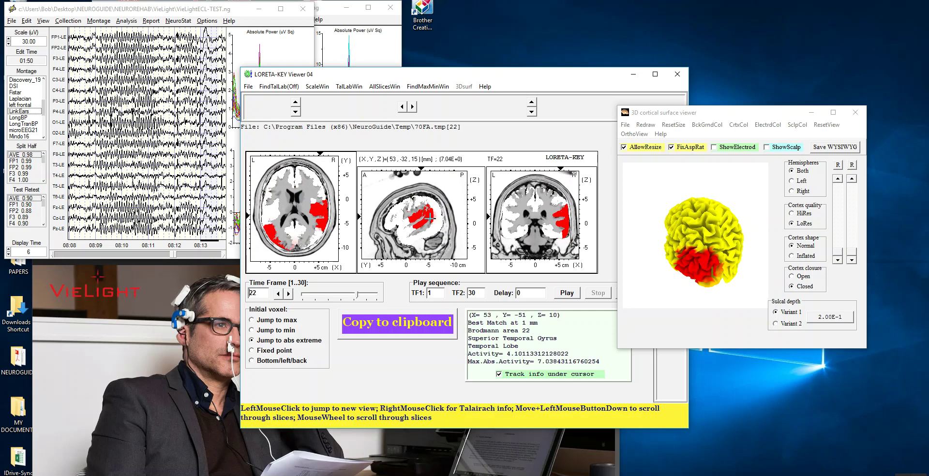
click(290, 294)
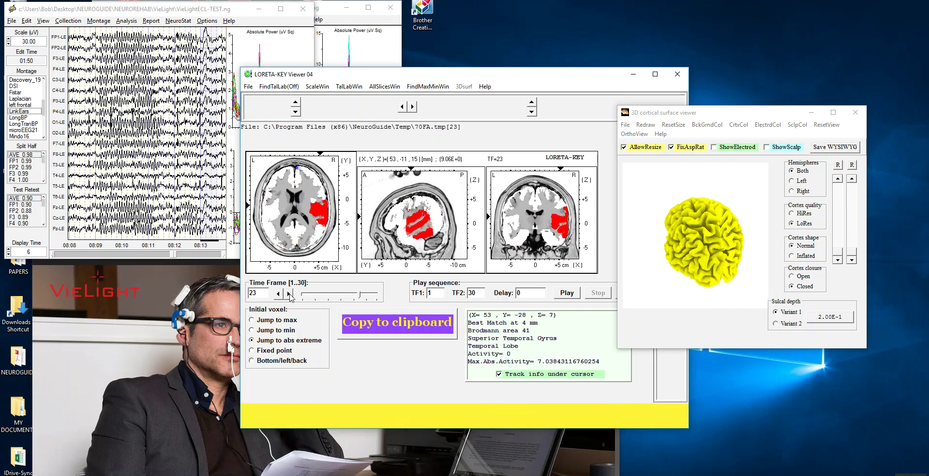
click(289, 294)
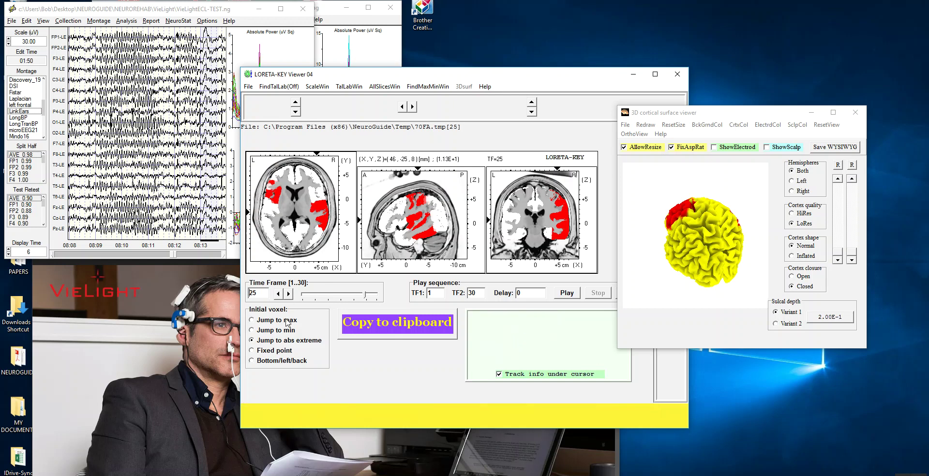
click(290, 294)
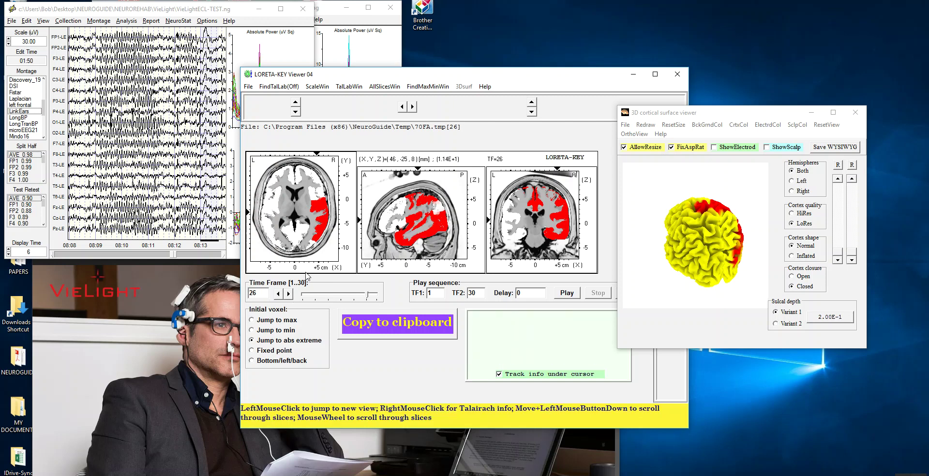
click(288, 293)
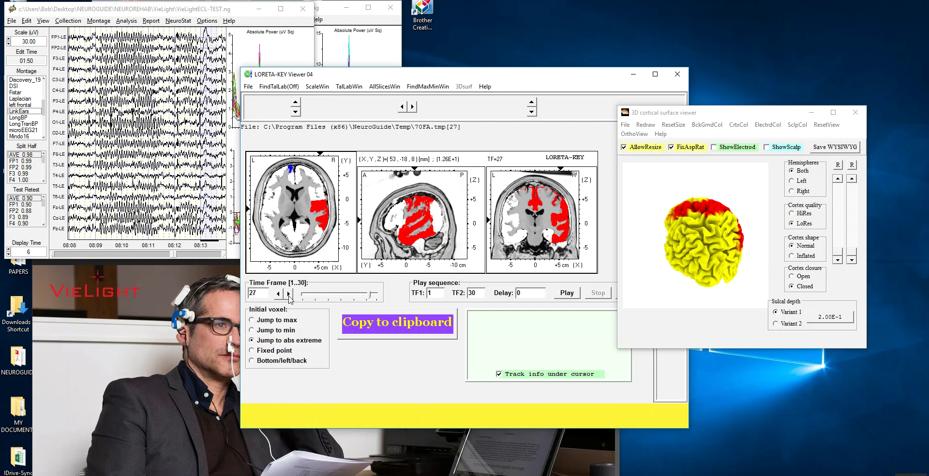
click(289, 293)
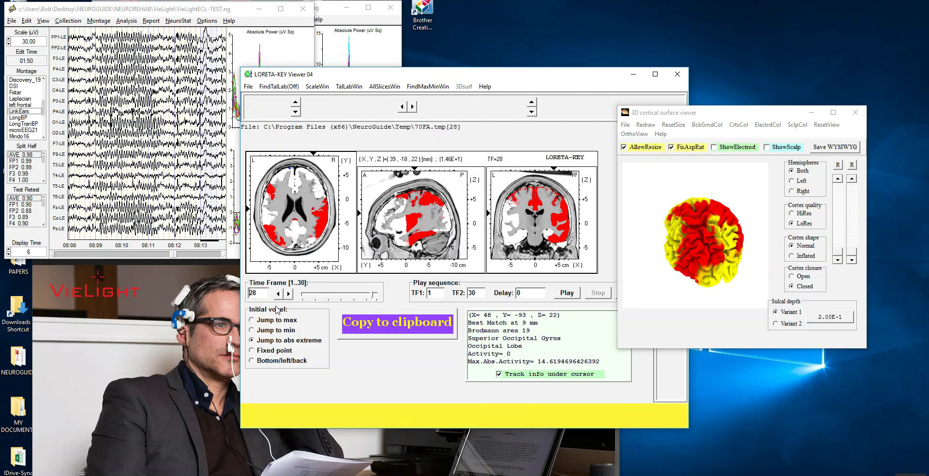
click(289, 293)
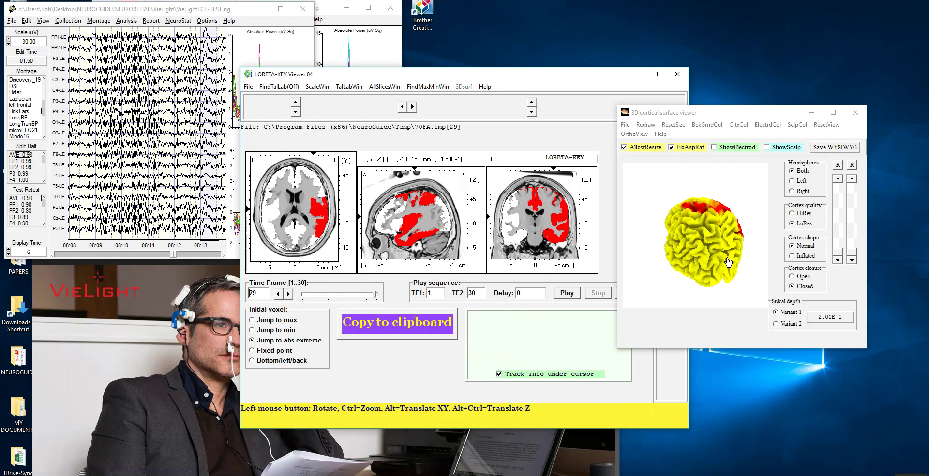
drag(730, 263, 576, 265)
- Step to time frame 30, set the playback delay to 600, and start the animation
click(290, 295)
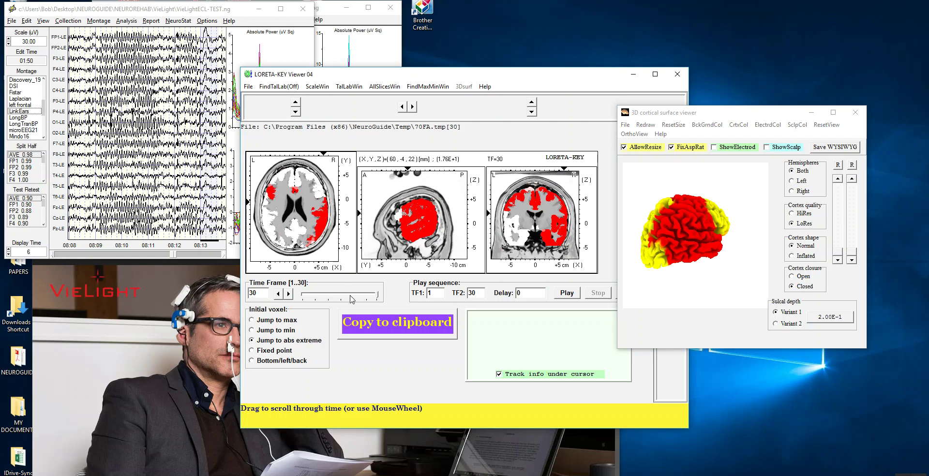
mouse_move(318, 219)
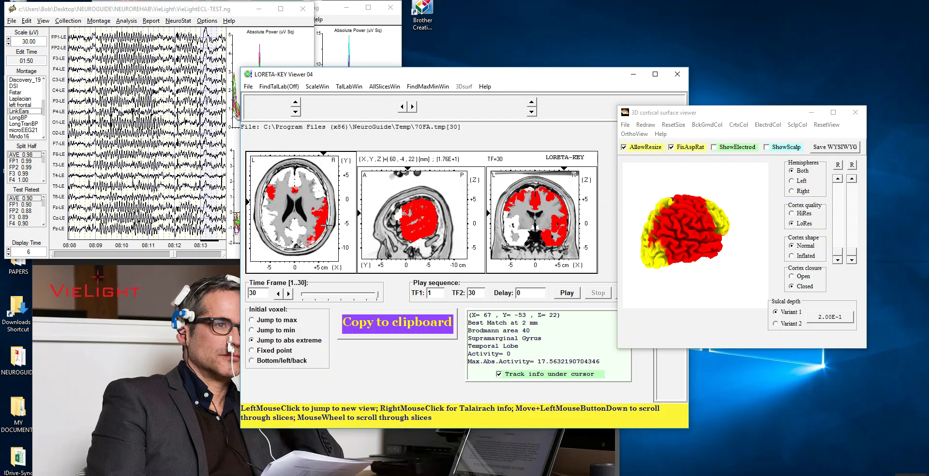
double_click(528, 290)
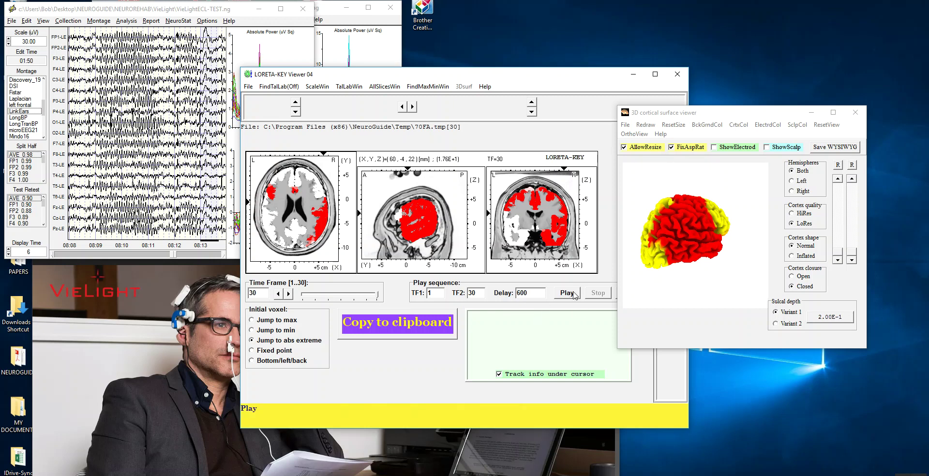
click(571, 294)
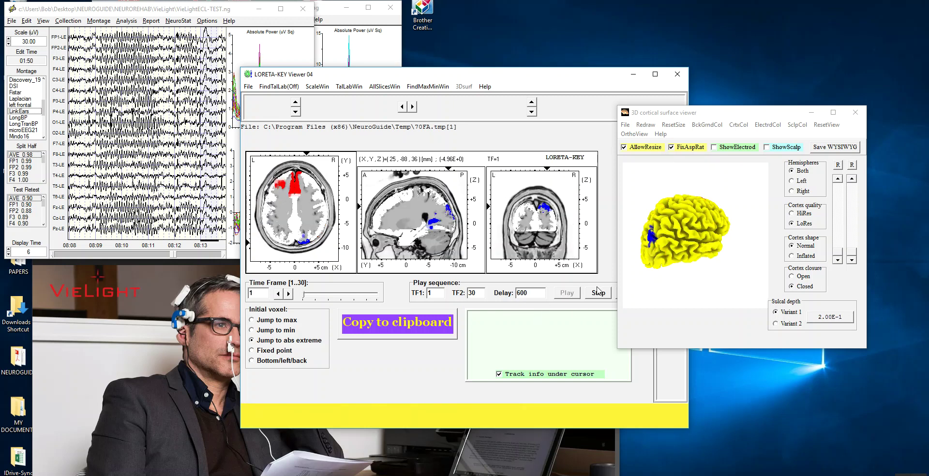
- Rotate the 3D brain between top and oblique views while the animation plays
drag(650, 262, 690, 270)
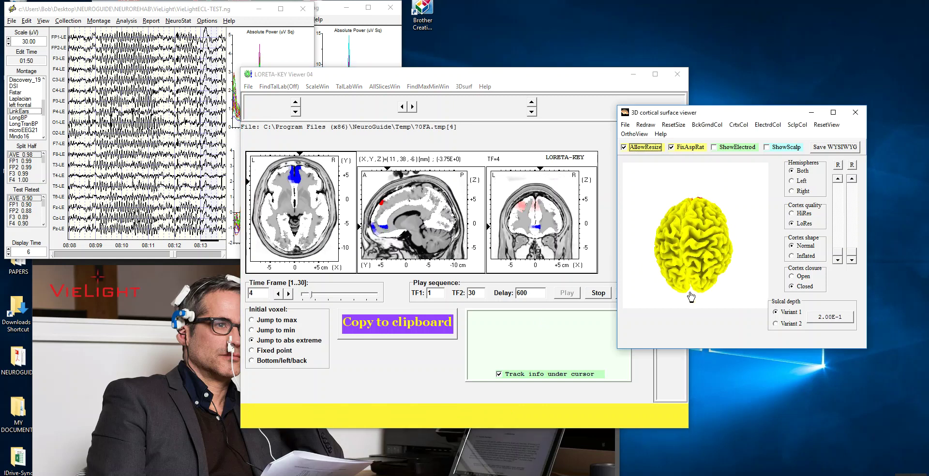
drag(703, 290, 669, 291)
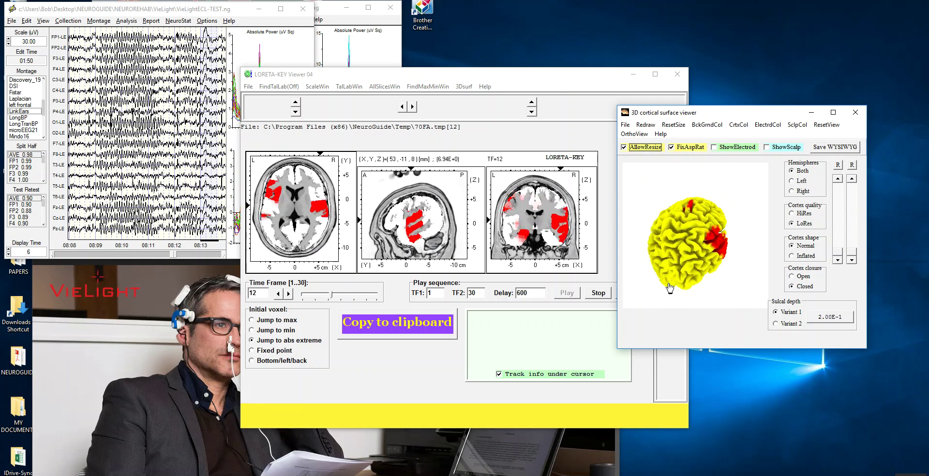
drag(670, 289, 666, 262)
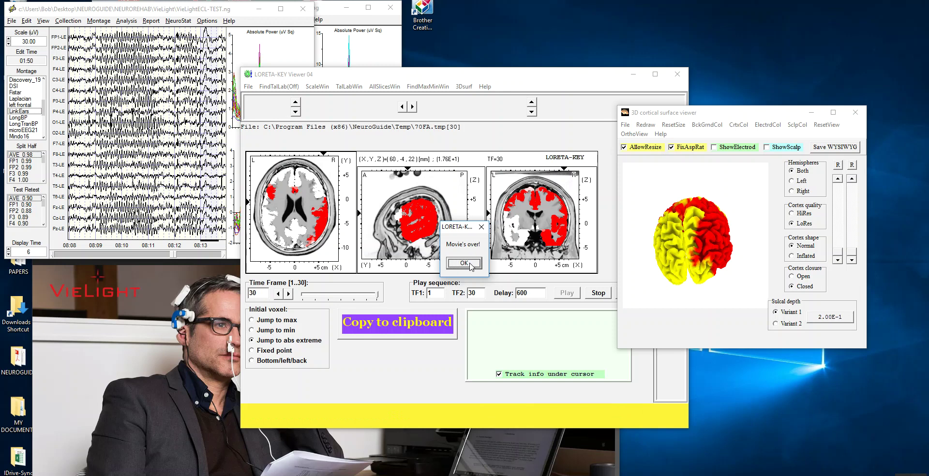
- Dismiss the 'Movie's over!' message and close the 3D surface viewer and LORETA viewer
click(464, 263)
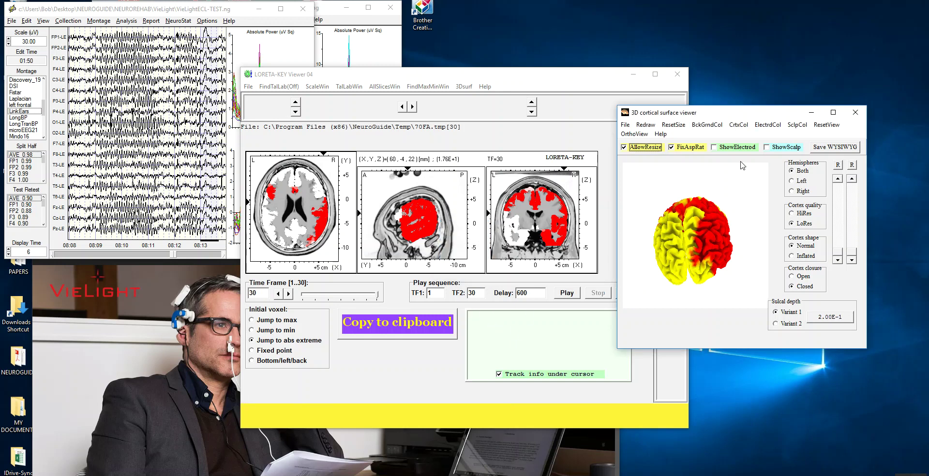
click(856, 114)
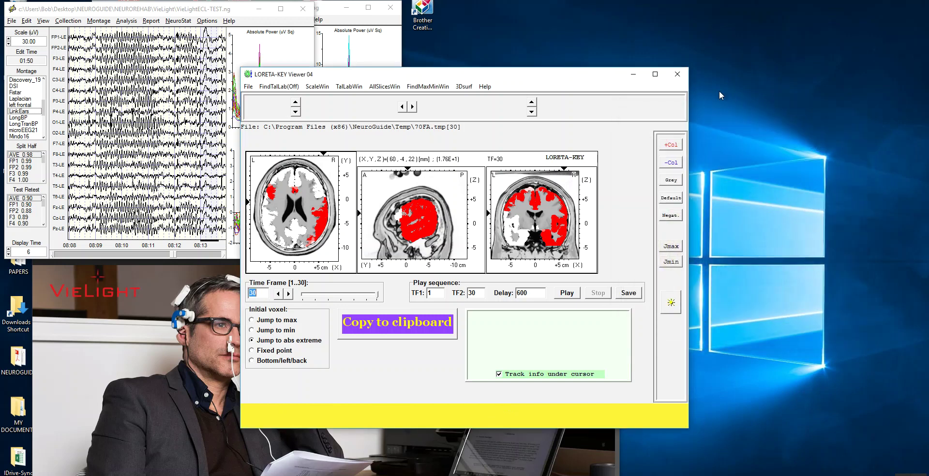
click(676, 74)
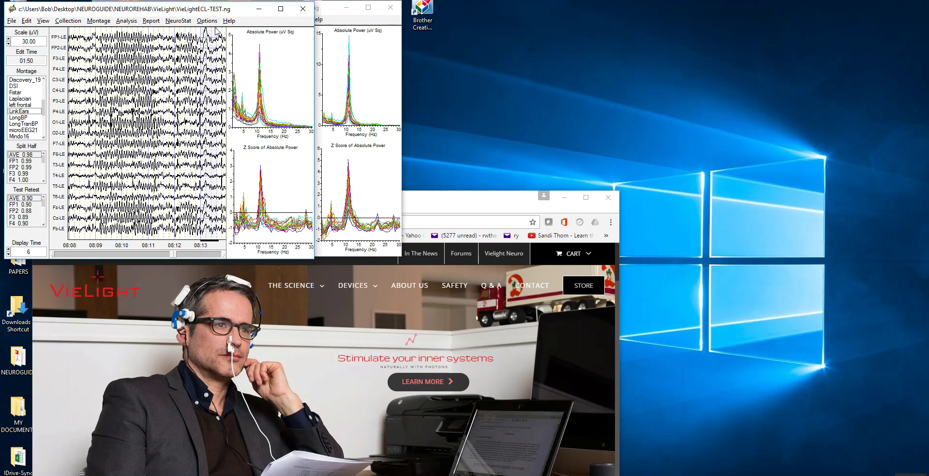
- Run an Individual Percent Difference with Vielight-On-1st Time.nga as File 1 and Vielight-Pre.nga as File 2
click(186, 22)
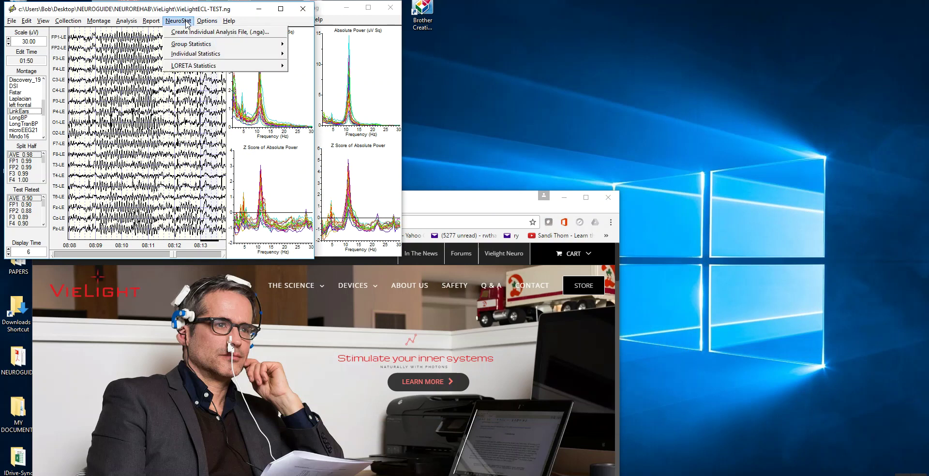
mouse_move(202, 54)
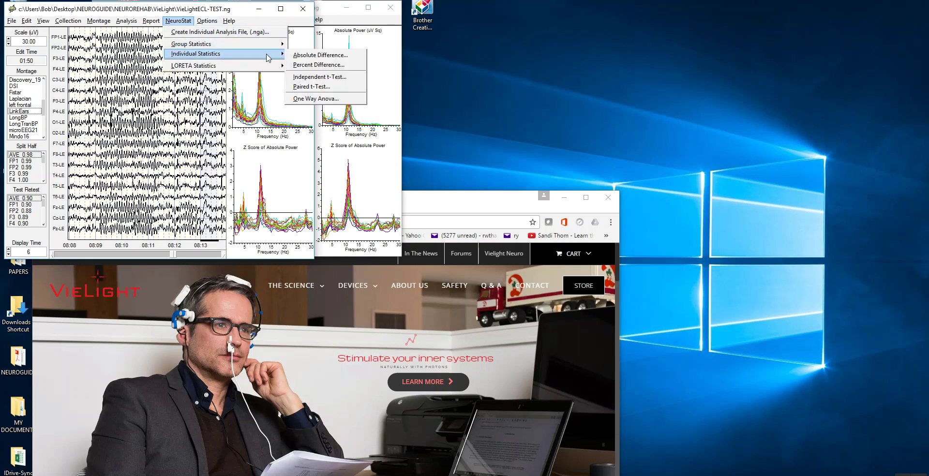
click(320, 65)
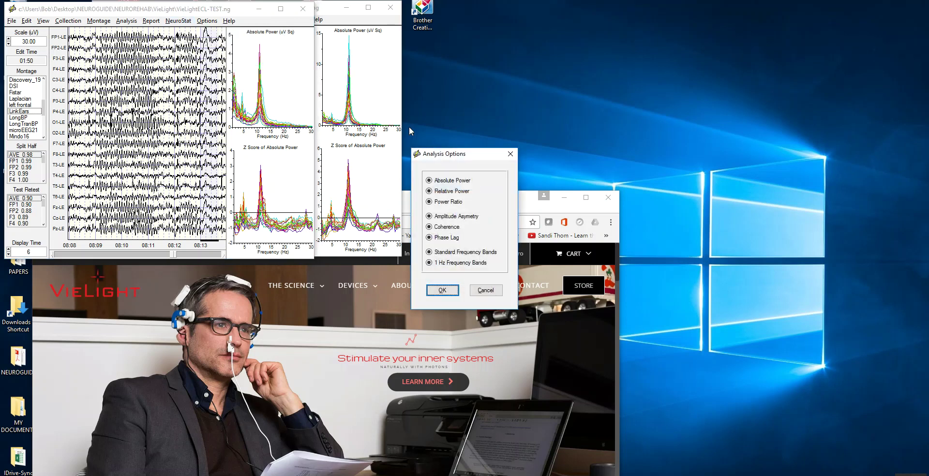
click(442, 291)
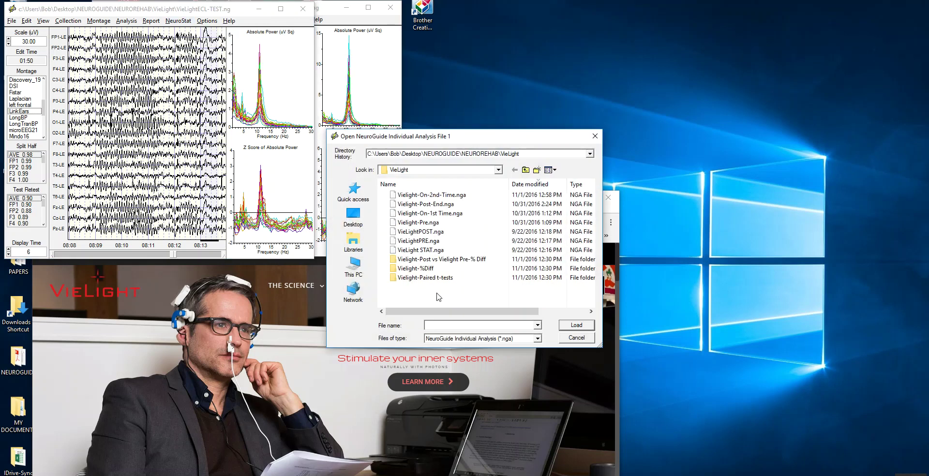
double_click(393, 213)
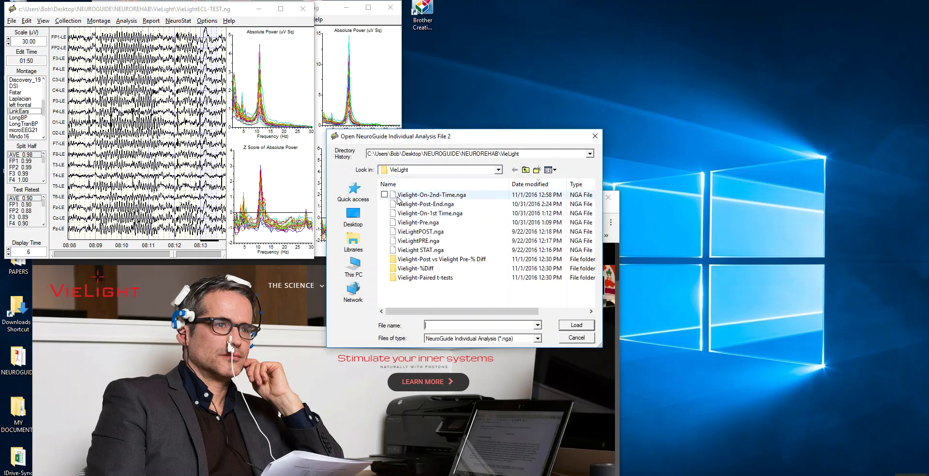
click(394, 223)
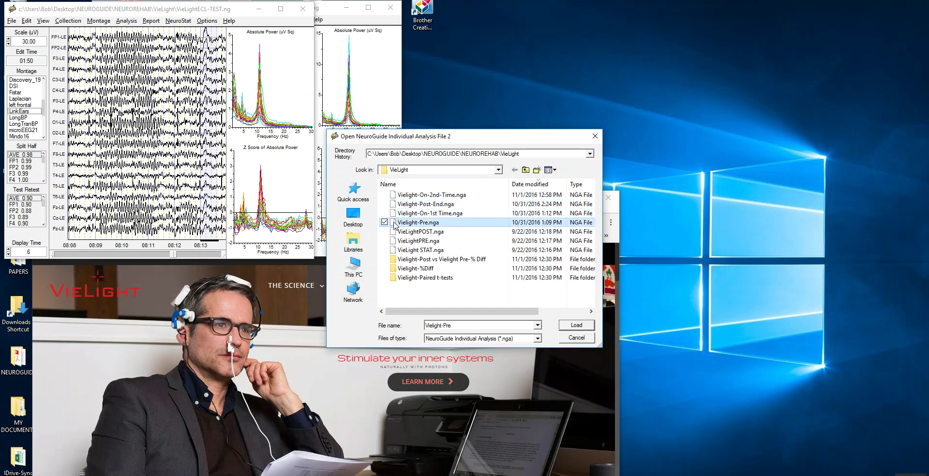
double_click(395, 223)
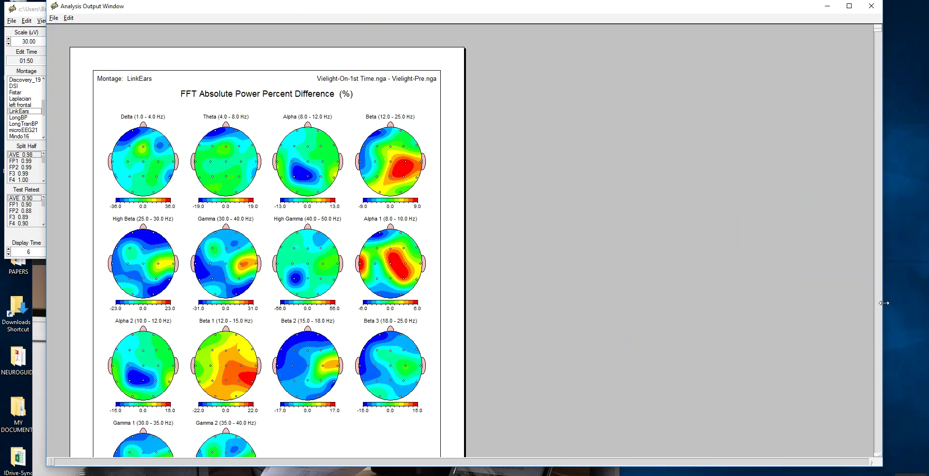
- Narrow the Analysis Output Window and scroll to the 1–20 Hz percent-difference head maps
drag(883, 301, 497, 325)
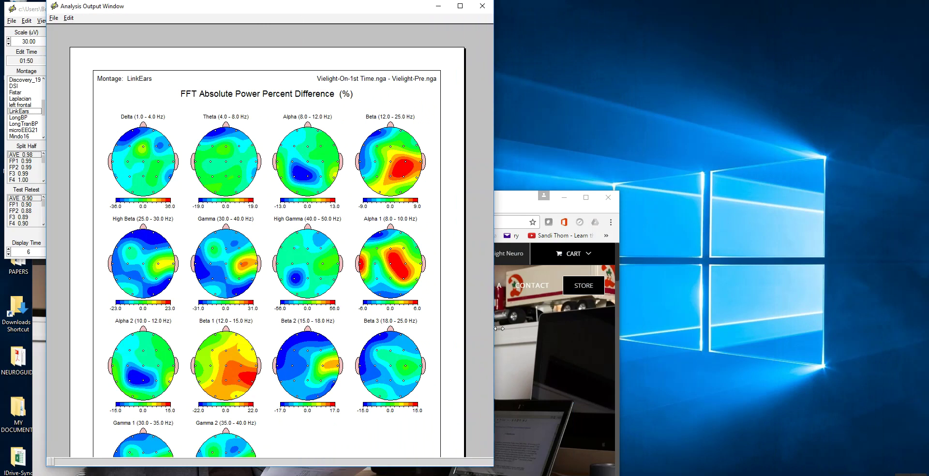
scroll(254, 213, down, 7)
scroll(256, 243, down, 15)
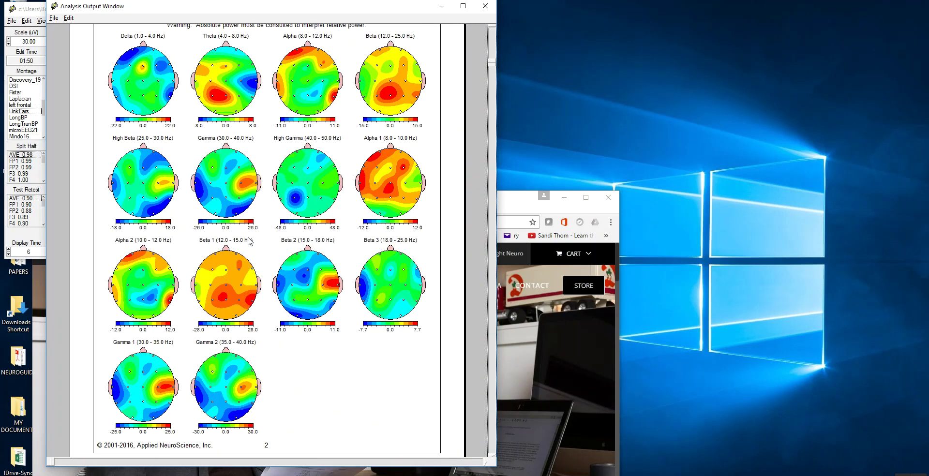
scroll(244, 238, down, 3)
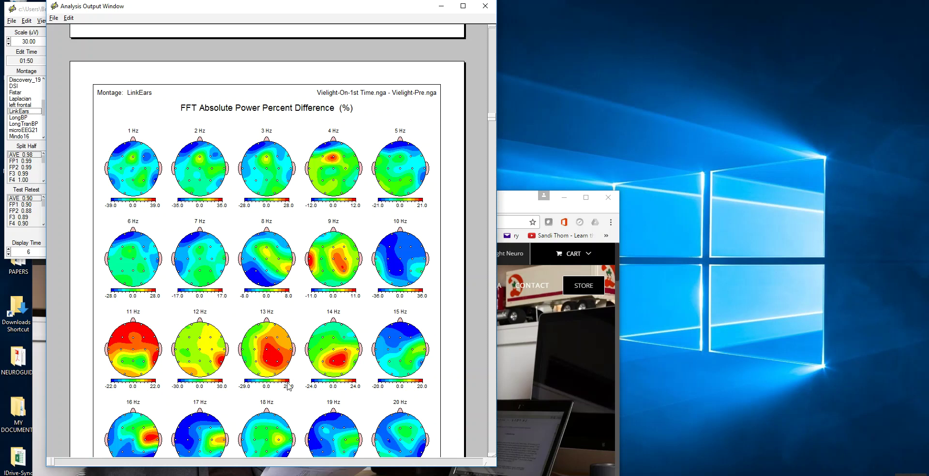
- Scroll through the 21–40 Hz and 41–50 Hz percent-difference head maps
scroll(290, 385, down, 5)
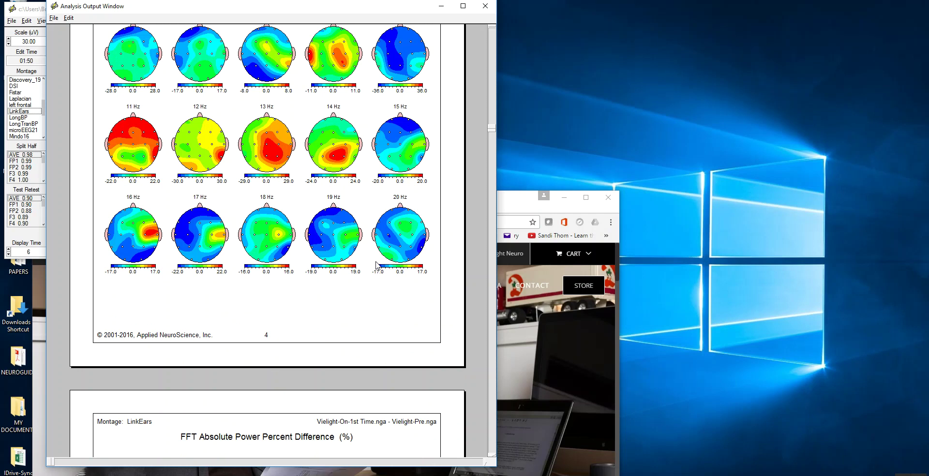
scroll(188, 239, down, 10)
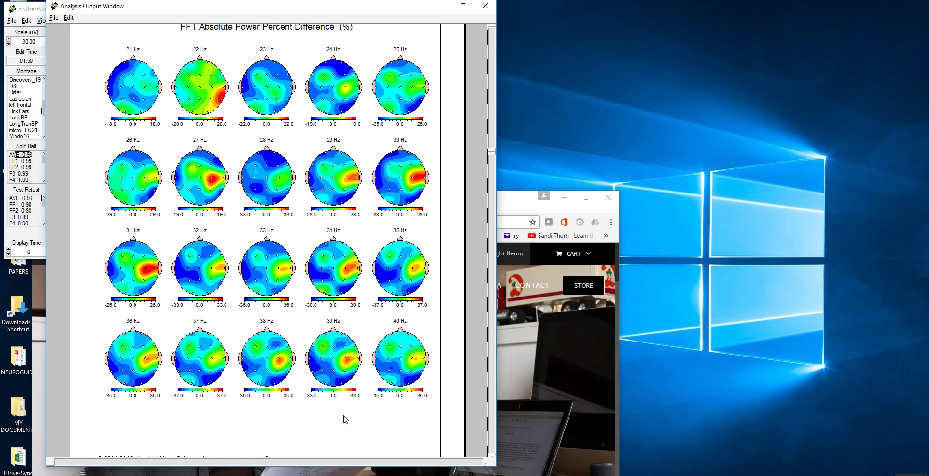
scroll(392, 377, down, 10)
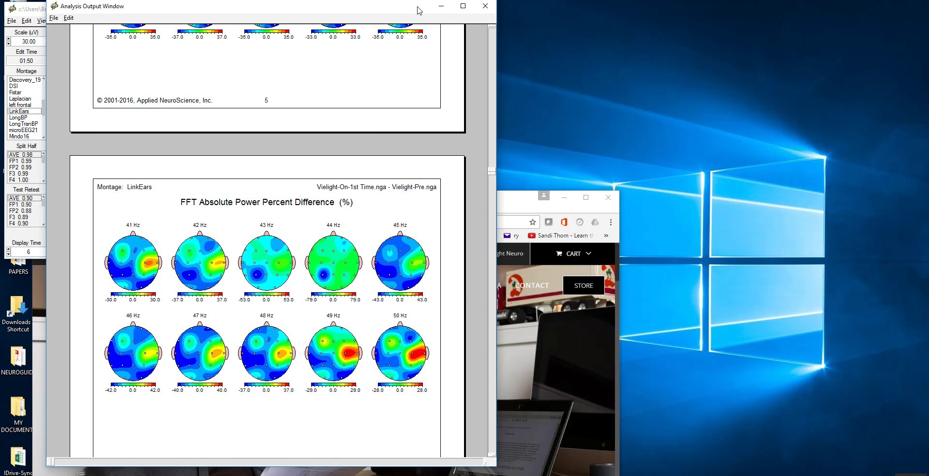
click(485, 7)
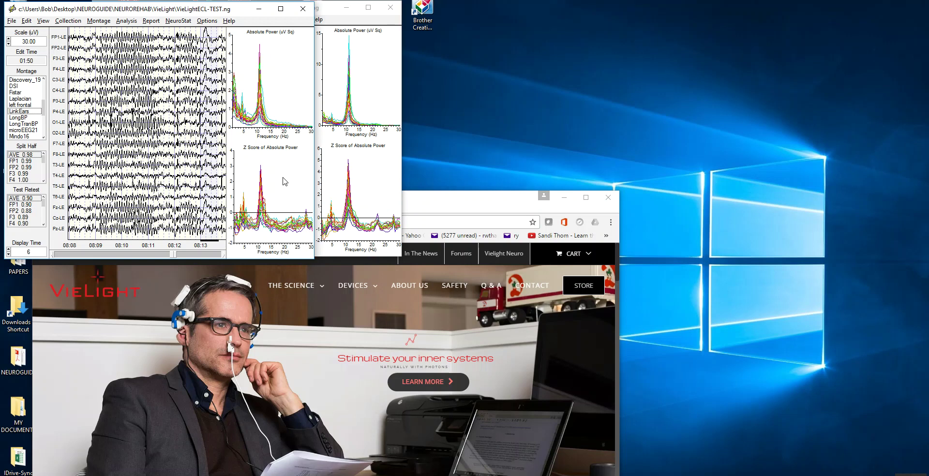
mouse_move(317, 285)
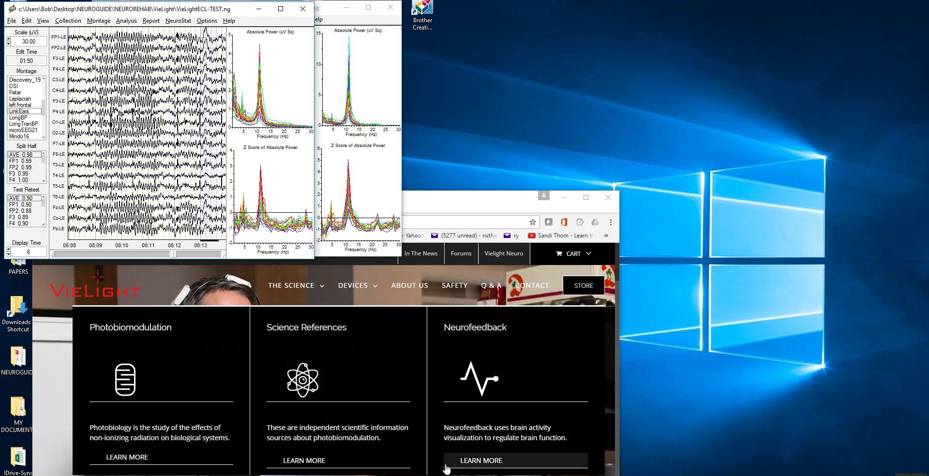